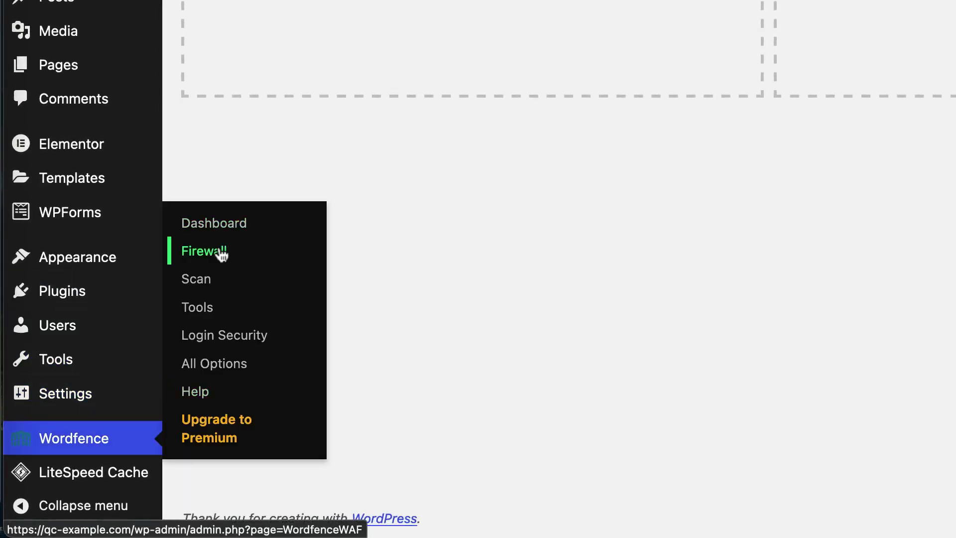
Step: Open Wordfence's All Firewall Options with Advanced expanded, ready to edit the allowlisted IPs
click(221, 253)
click(636, 417)
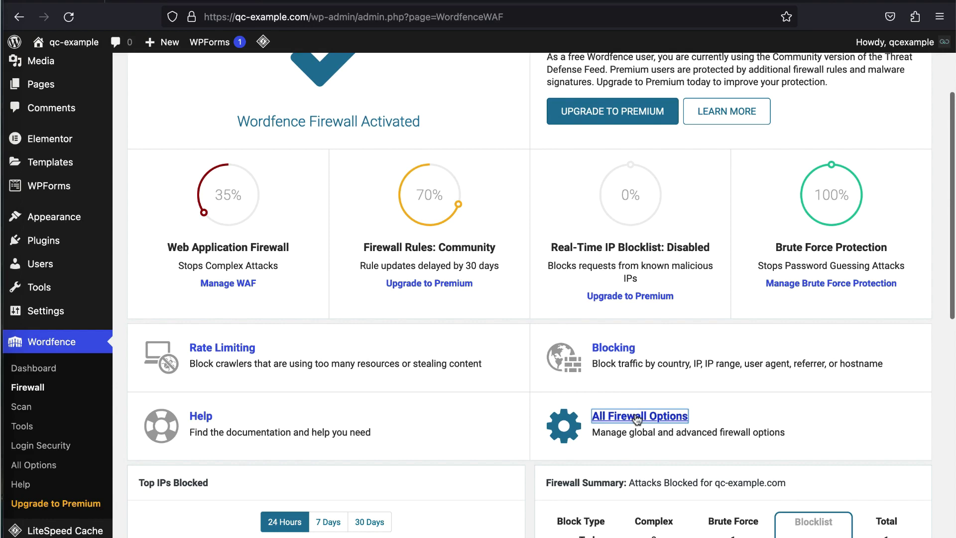
click(620, 397)
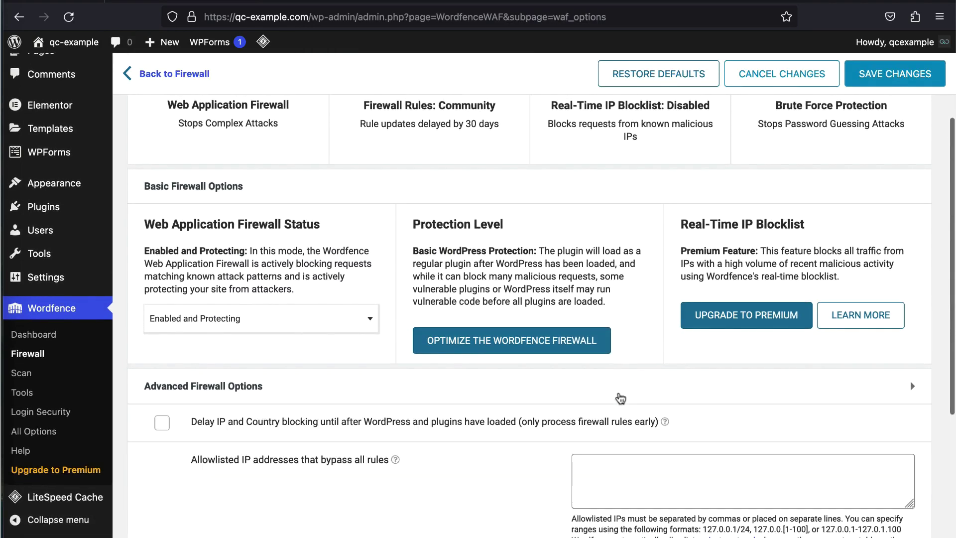
scroll(619, 397, down, 3)
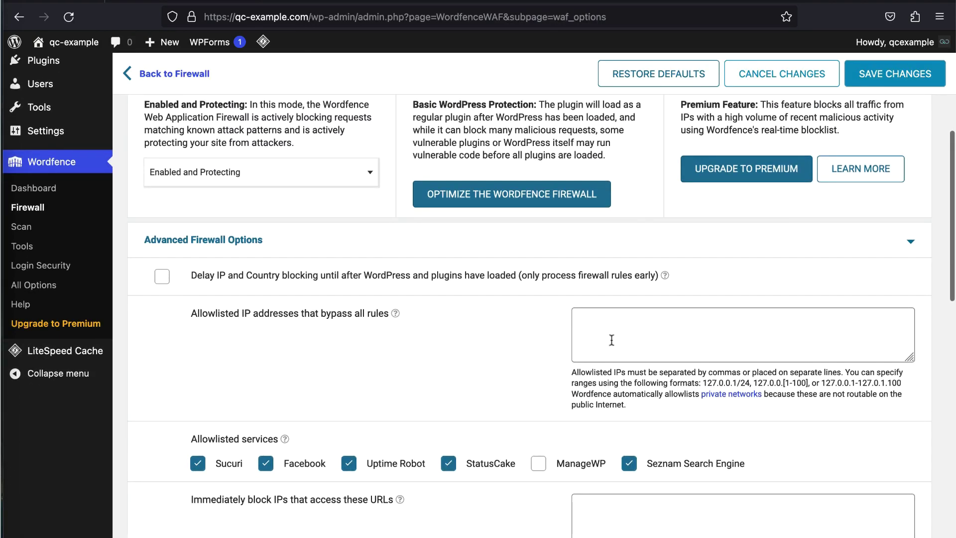
click(611, 340)
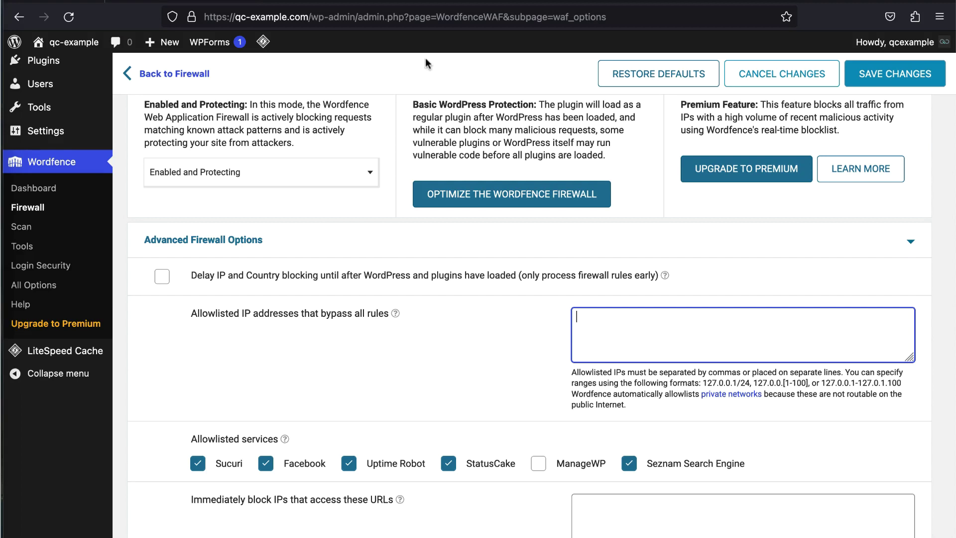
Step: Copy every IP from the QUIC.cloud server list into the Allowlisted IP addresses box
click(345, 1)
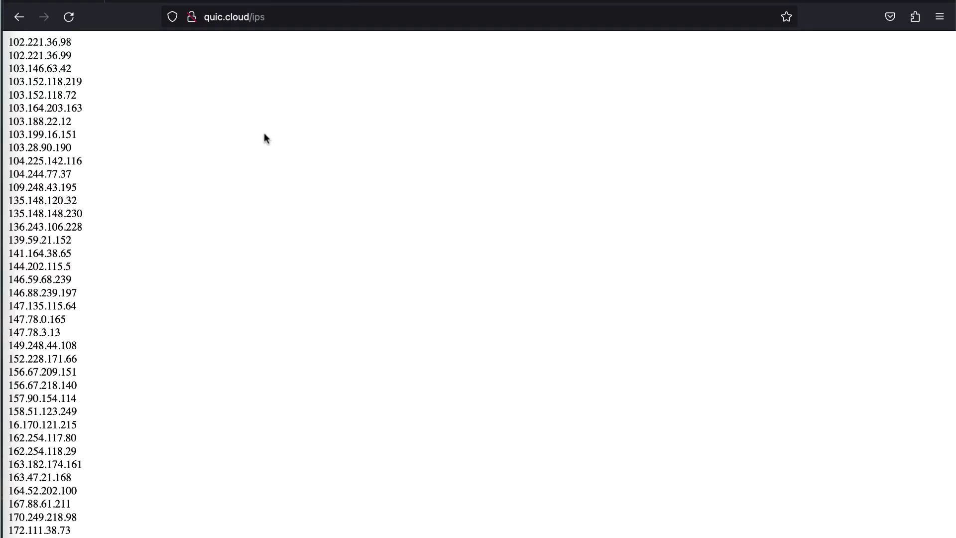
key(super+a)
right_click(51, 105)
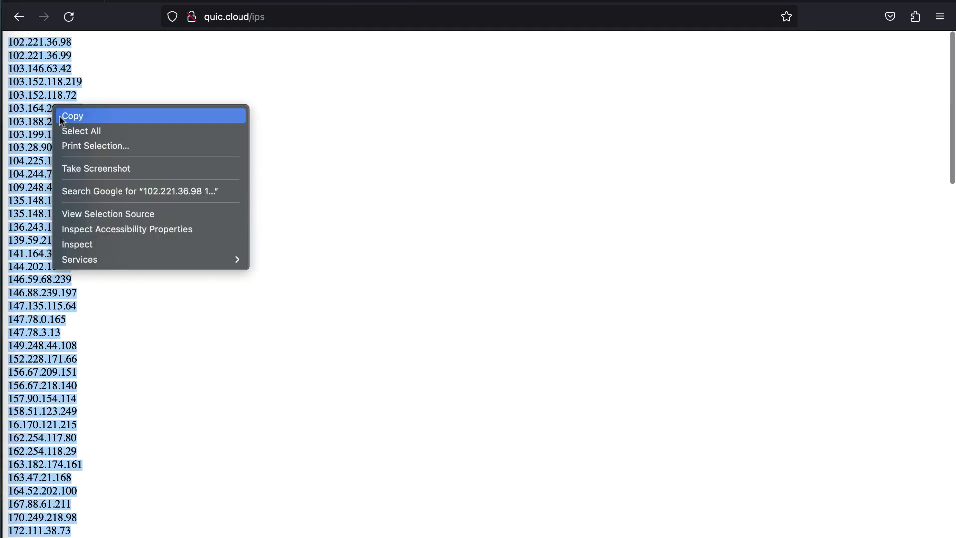
click(68, 115)
click(177, 3)
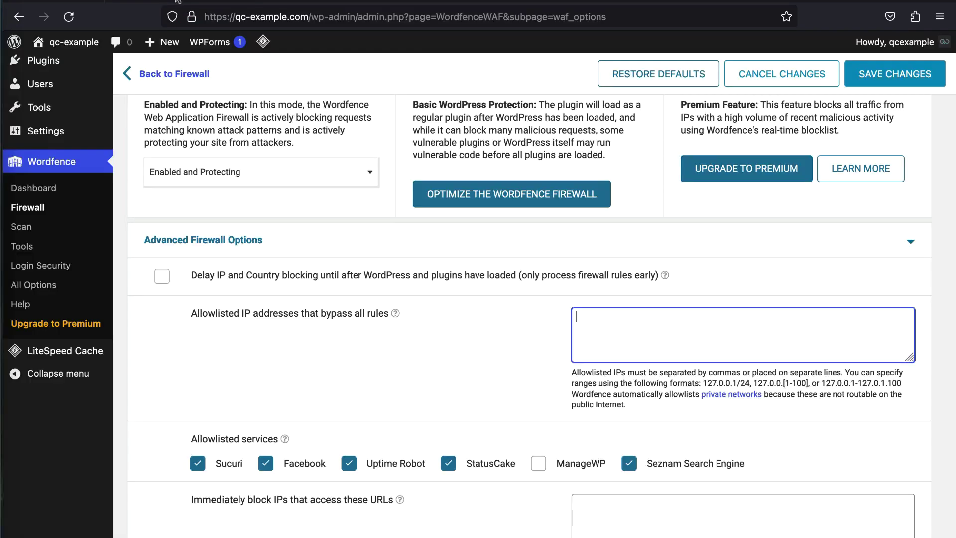
right_click(599, 329)
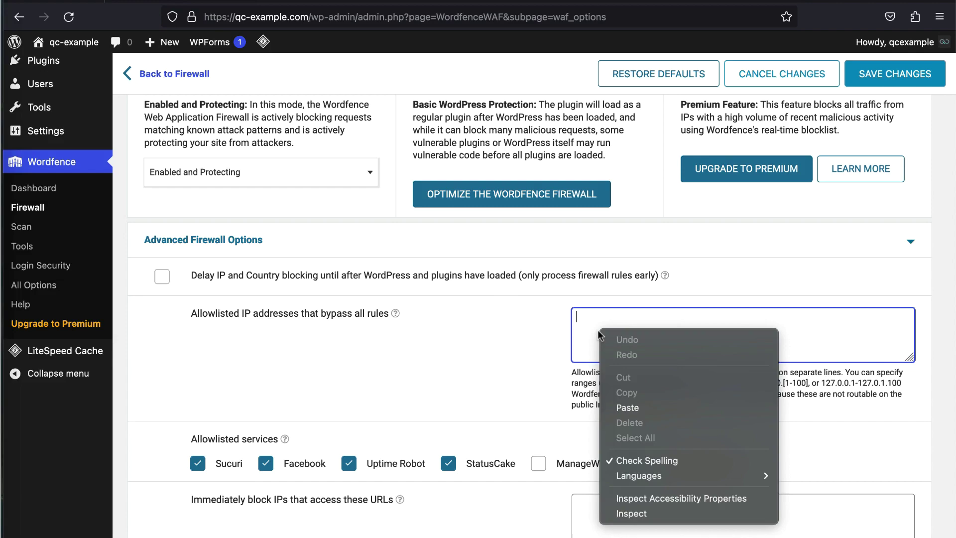
click(628, 408)
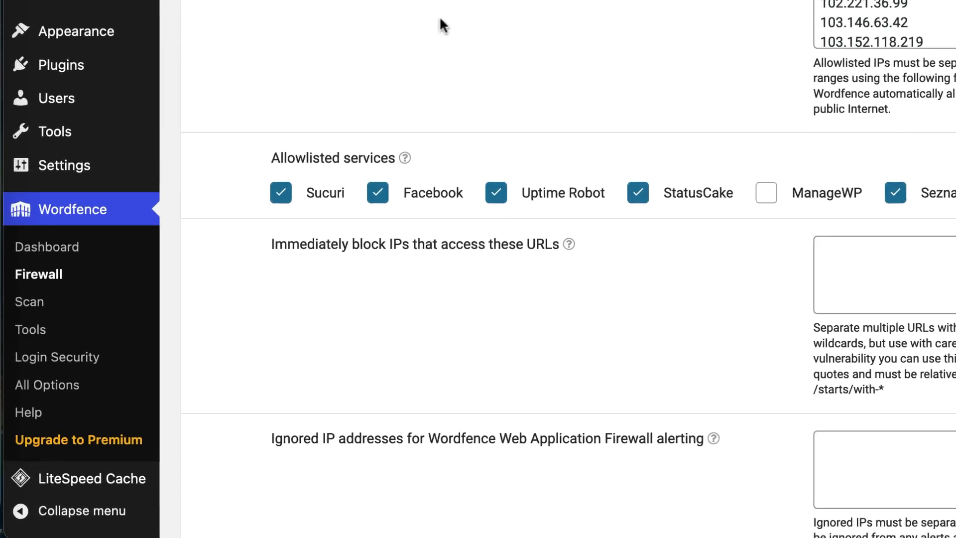
mouse_move(93, 475)
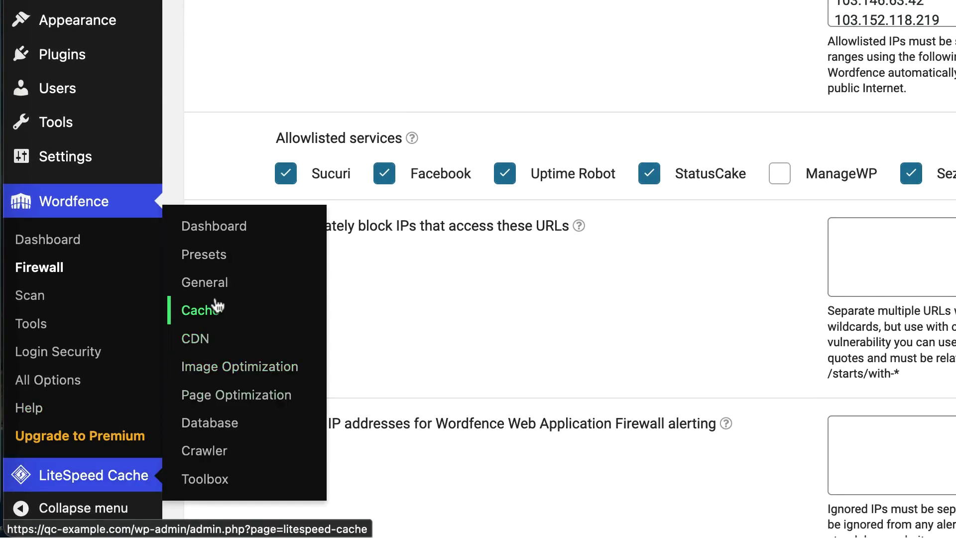
Step: Request a Domain Key on LiteSpeed Cache's General page and reload until it's approved
click(224, 293)
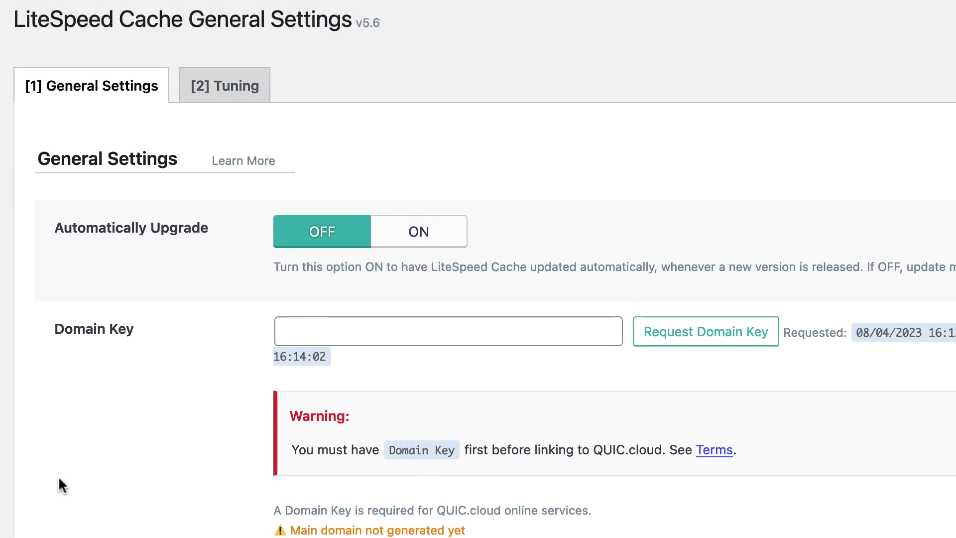
click(695, 333)
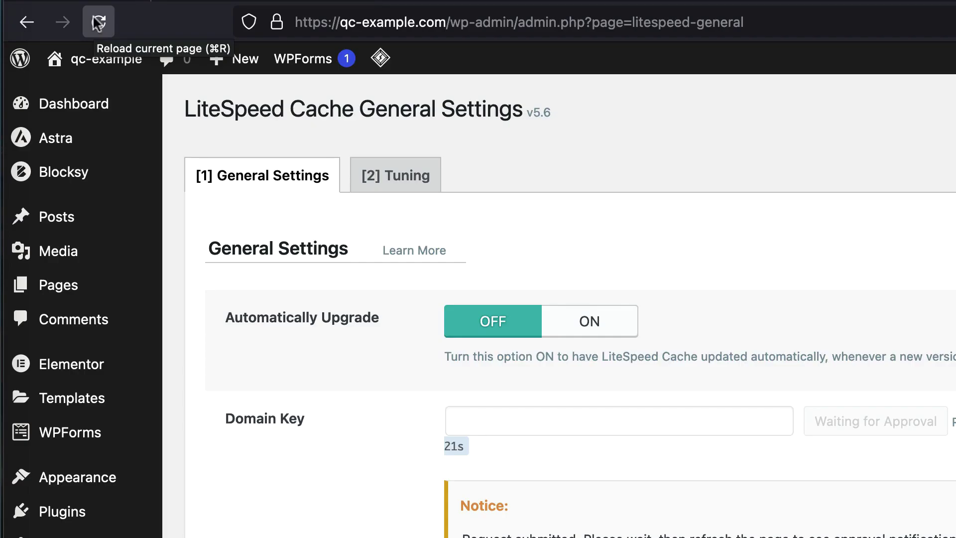
click(98, 22)
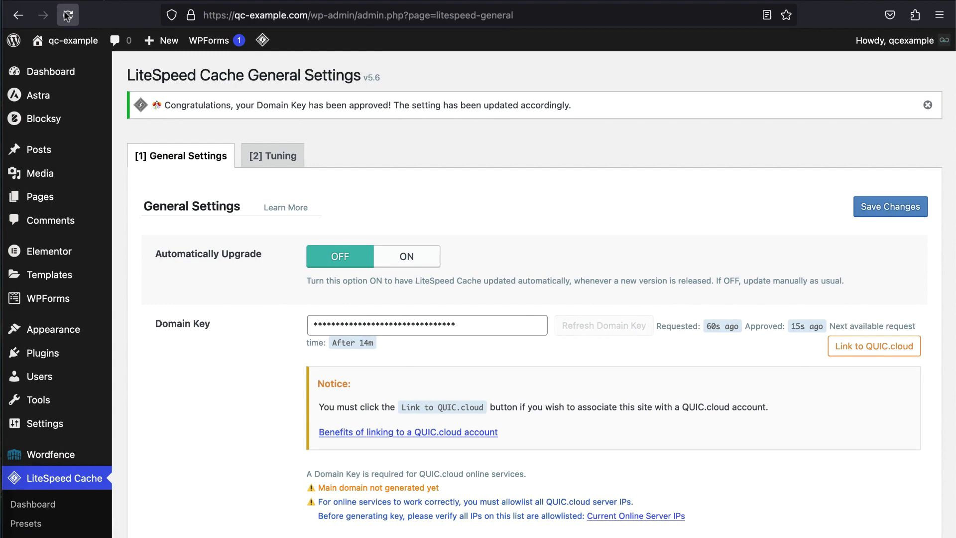
scroll(411, 328, down, 4)
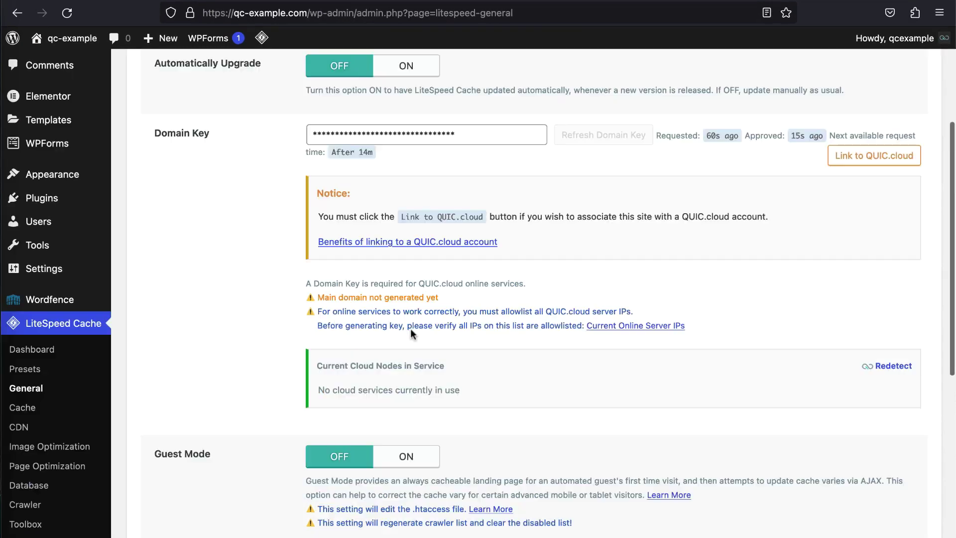
Step: Turn on automatic optimization requests and automatic pulling of optimized images
click(94, 447)
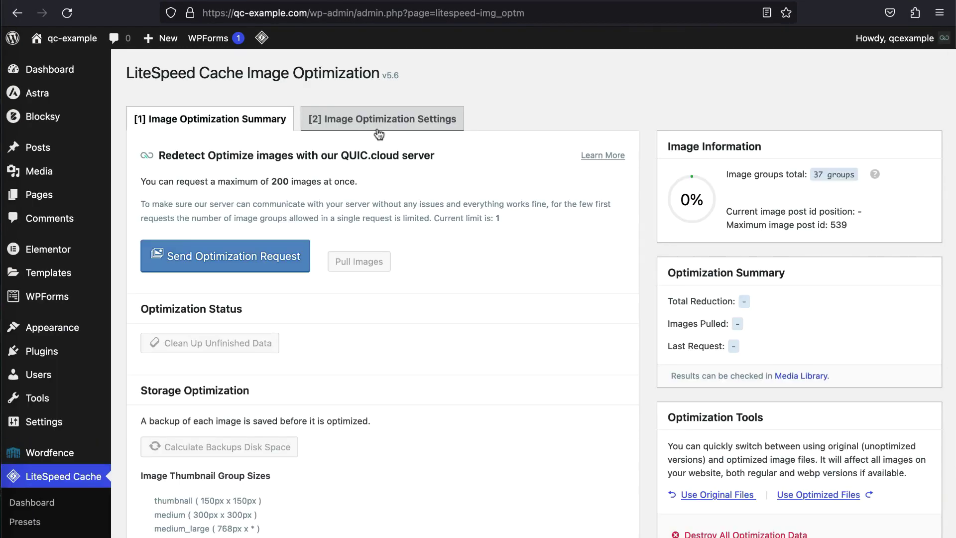
click(378, 131)
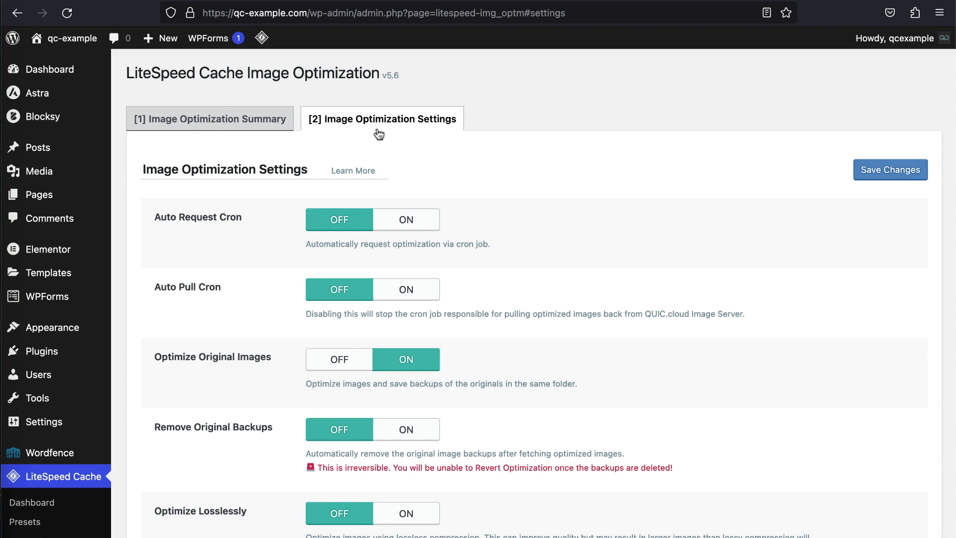
click(413, 223)
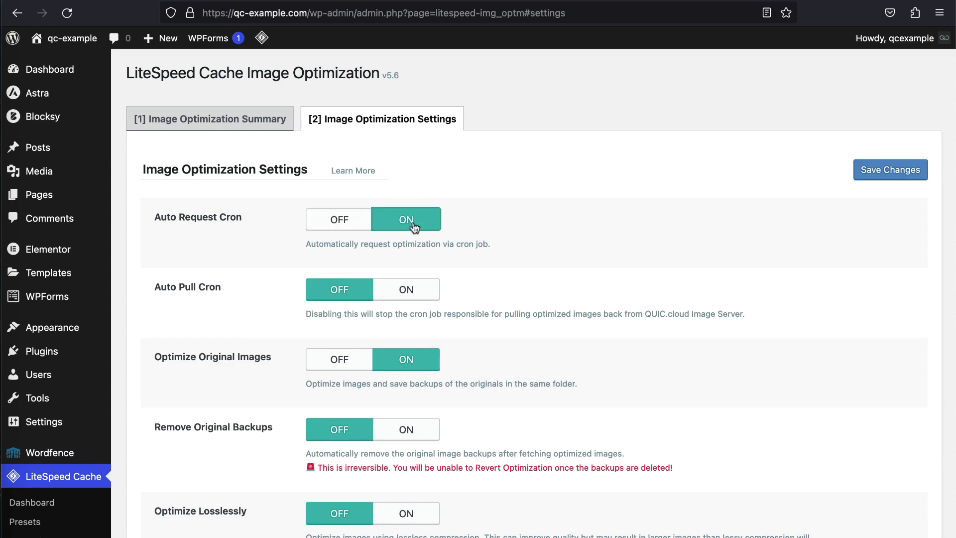
click(420, 291)
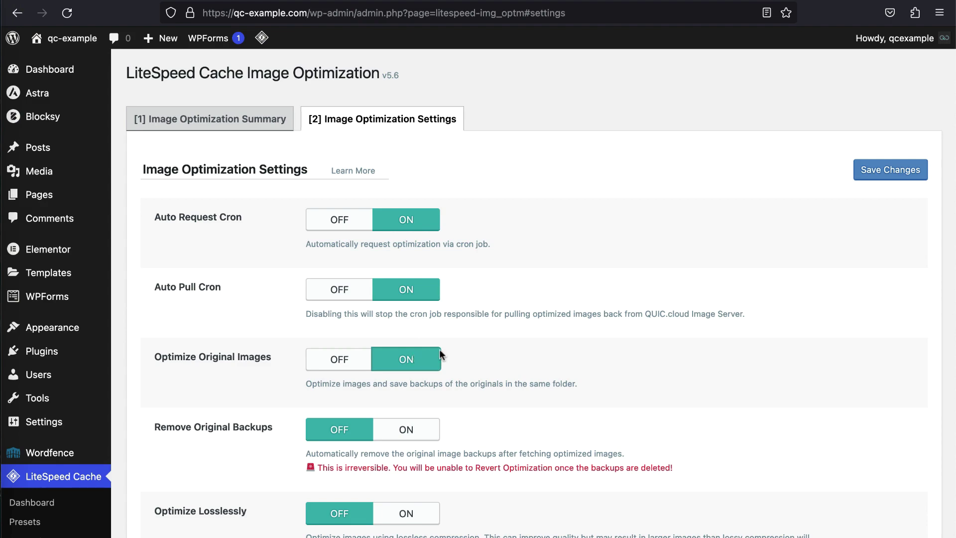
Step: Save the image optimization settings with WebP replacement enabled
scroll(525, 352, down, 1)
scroll(525, 353, down, 2)
scroll(525, 353, down, 2)
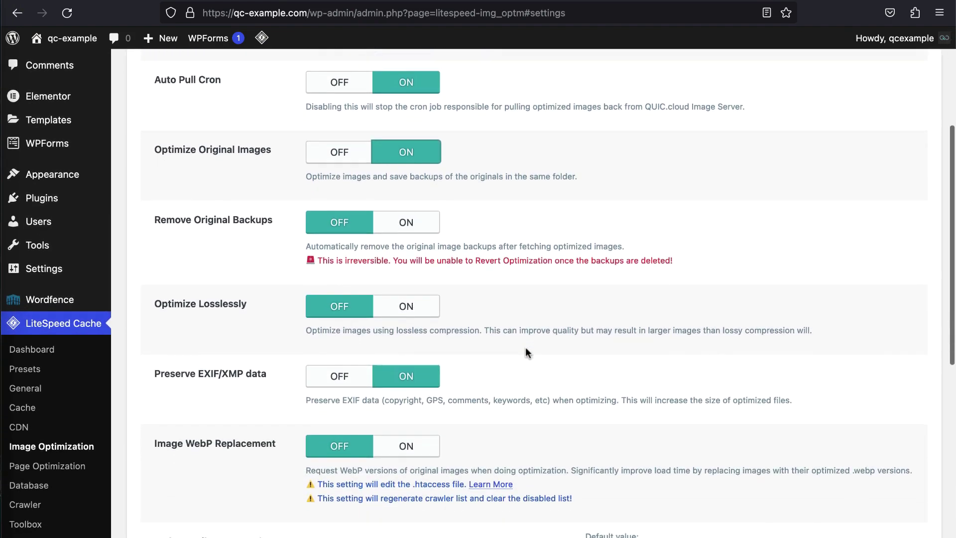
scroll(526, 353, down, 2)
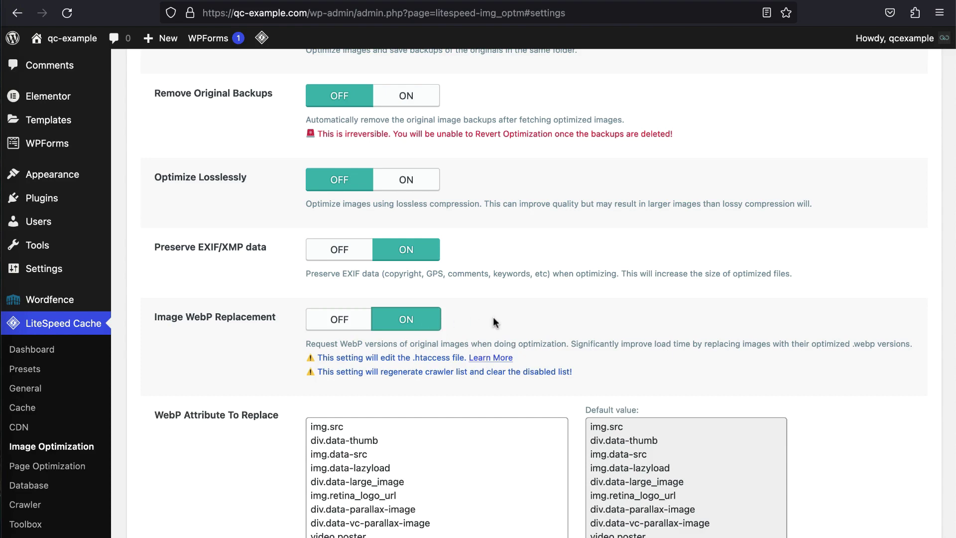
scroll(492, 316, down, 5)
scroll(493, 317, down, 1)
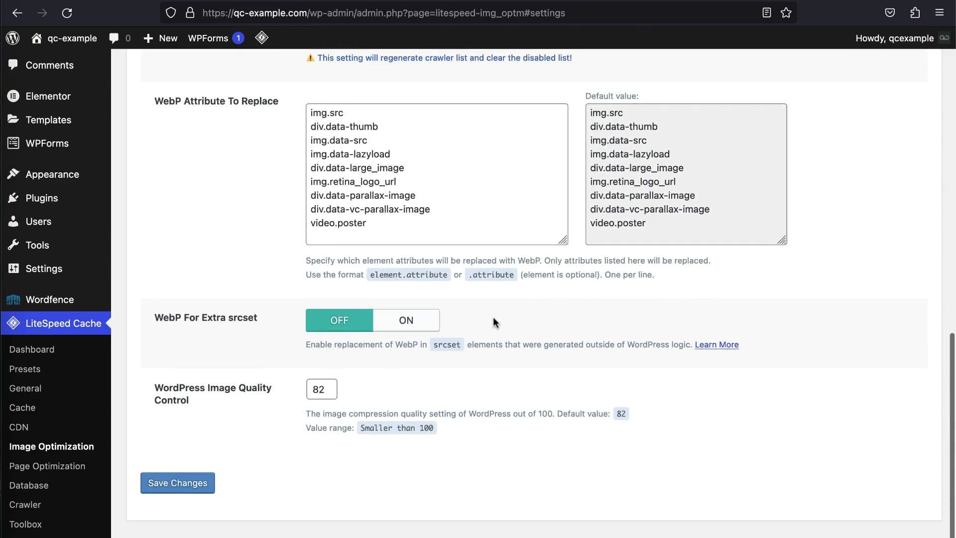
click(189, 490)
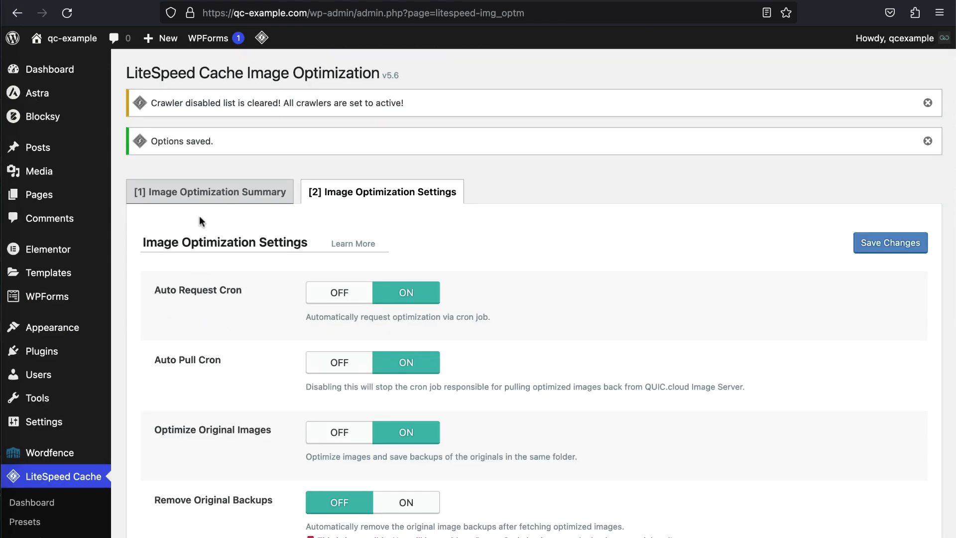
Step: Reload the Image Optimization Summary until all images are requested and pulled, totalling 1.47M reduction
click(200, 186)
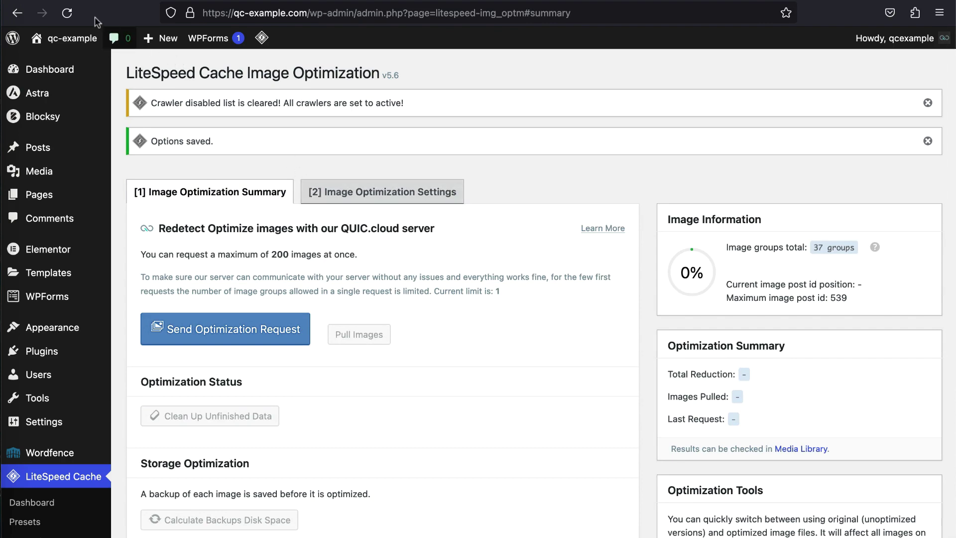
click(67, 14)
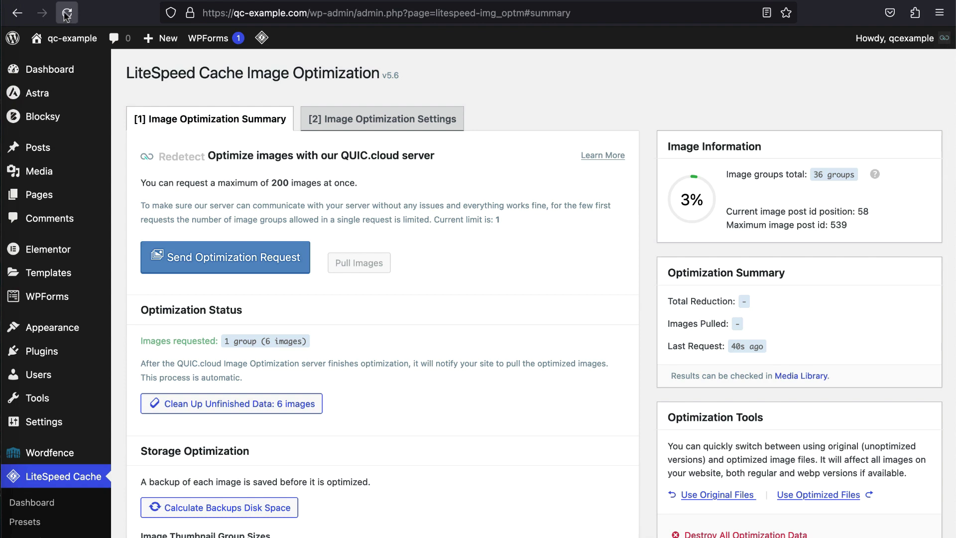
click(66, 14)
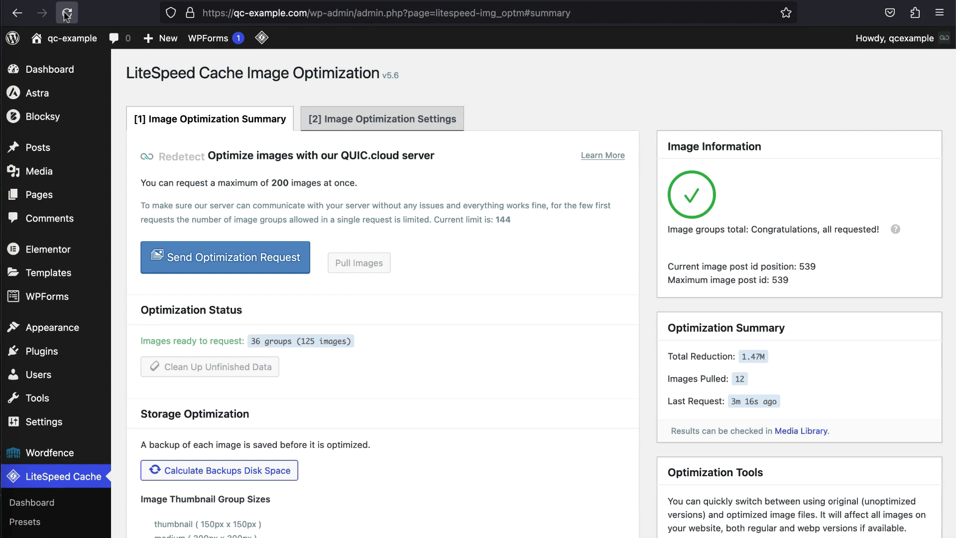
click(66, 15)
mouse_move(39, 171)
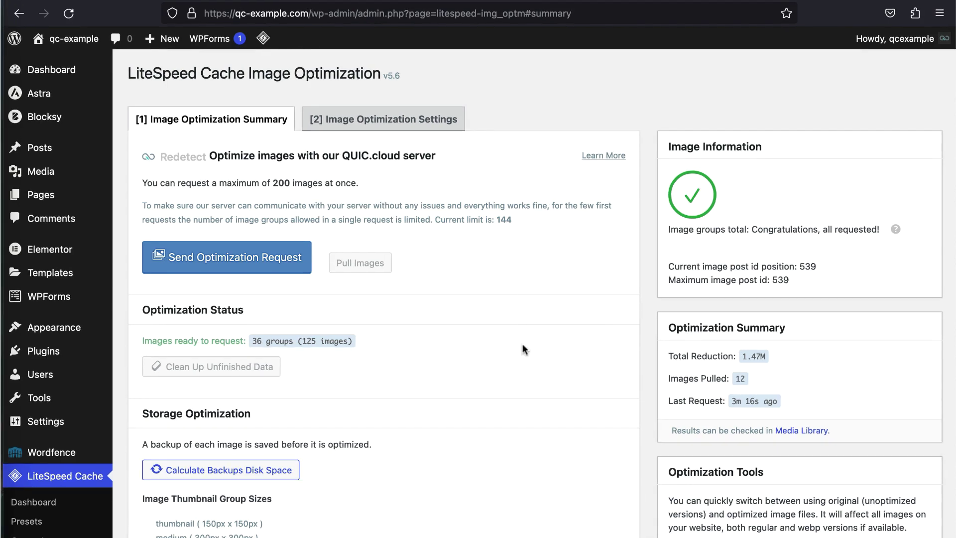
Step: Add the LiteSpeed Optimization column to the Media Library list
click(44, 173)
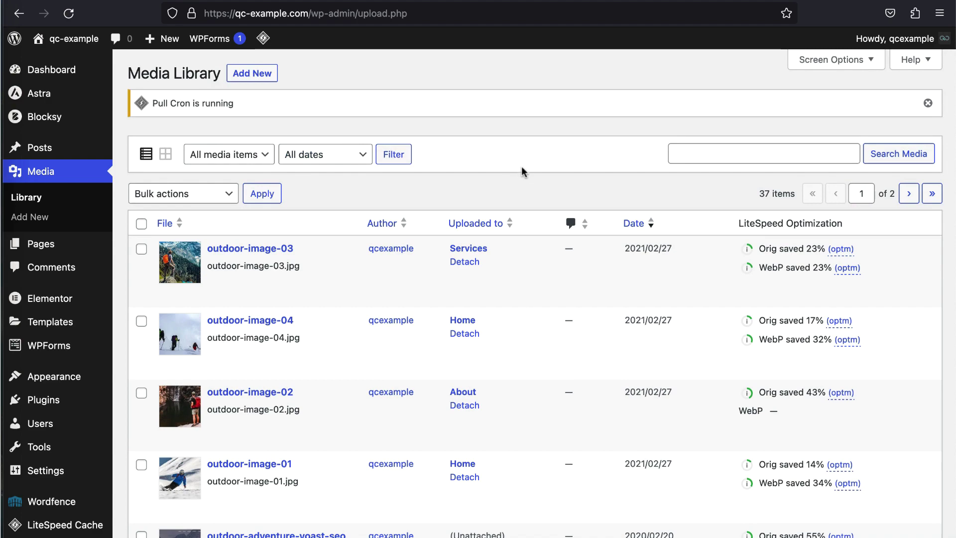
click(812, 60)
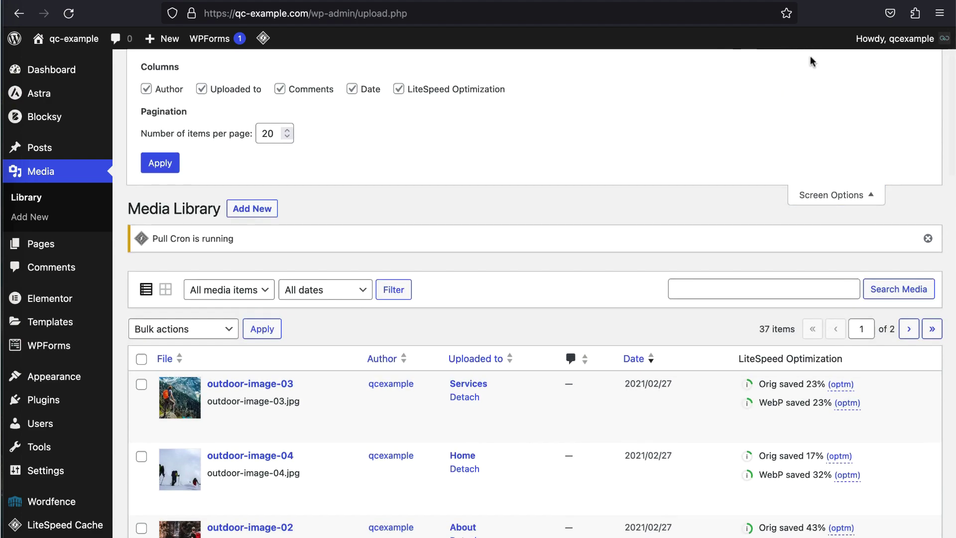
click(399, 90)
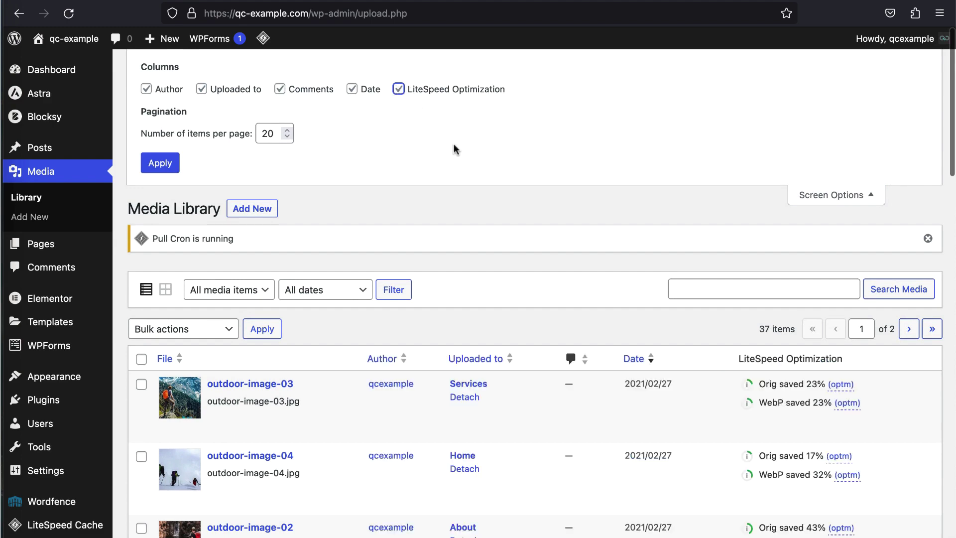
click(160, 165)
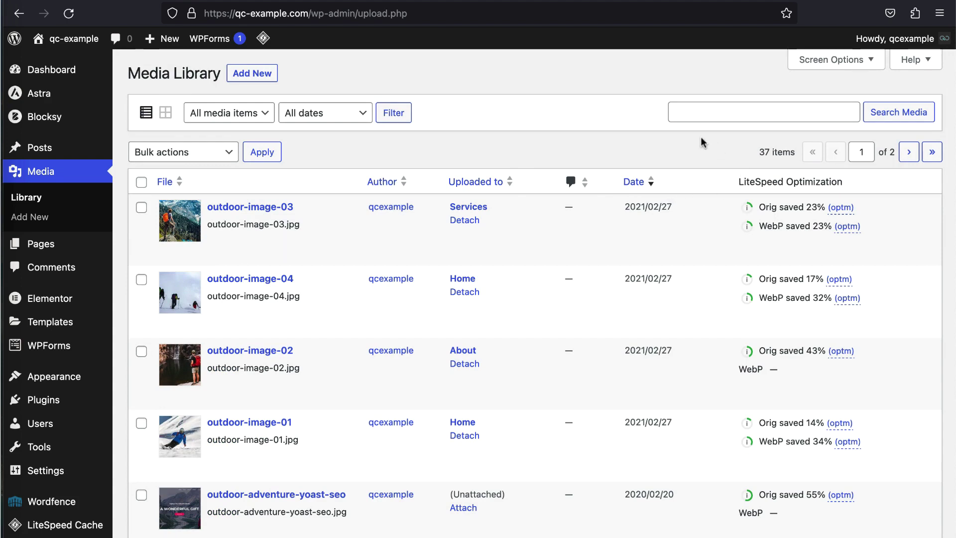
Step: Review each image's original and WebP savings across both pages of the library
scroll(709, 243, down, 2)
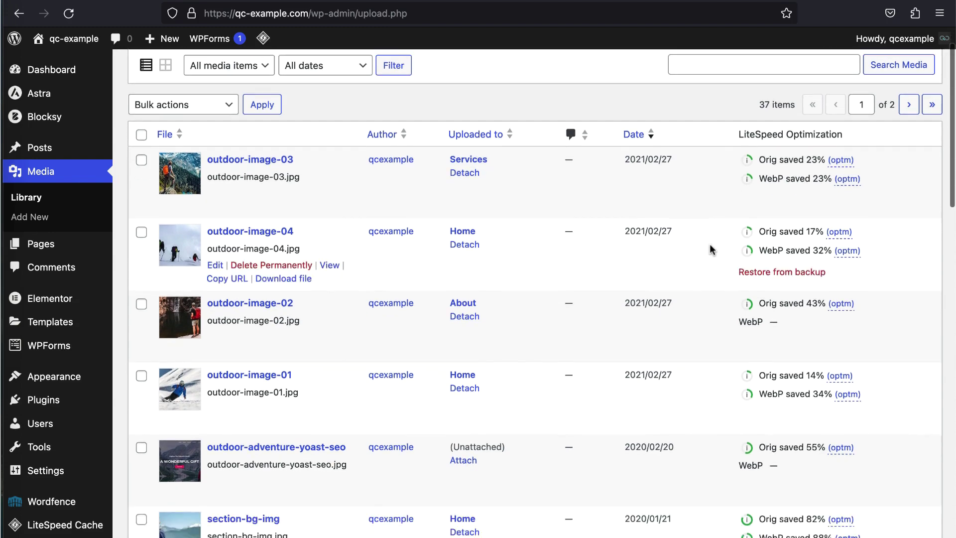
scroll(709, 243, down, 4)
scroll(710, 244, down, 5)
scroll(710, 244, down, 4)
scroll(709, 244, down, 5)
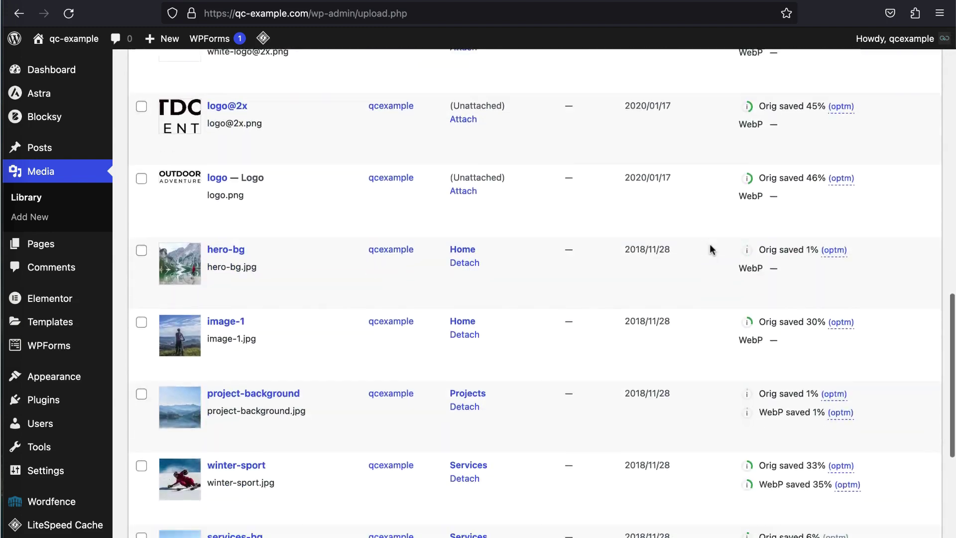
scroll(709, 243, down, 2)
scroll(709, 243, down, 7)
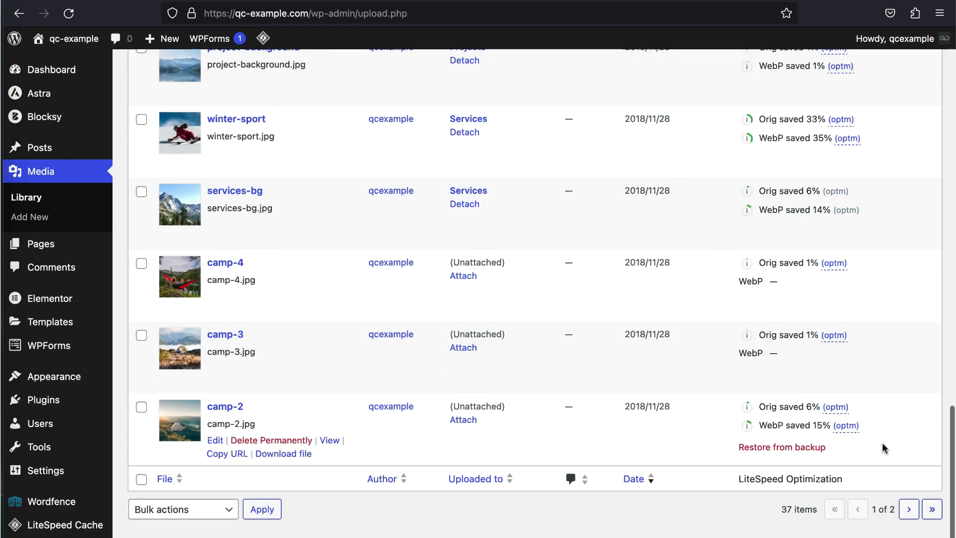
click(908, 509)
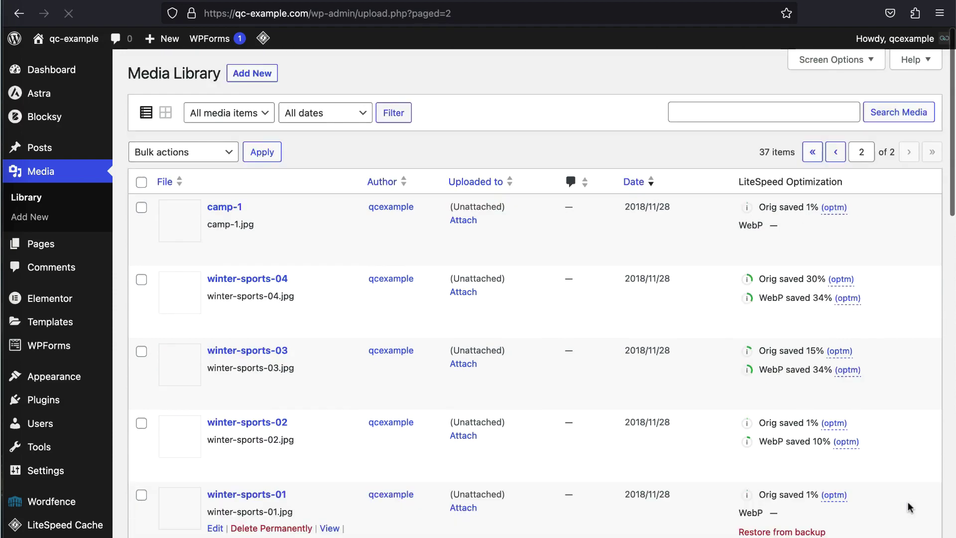
scroll(907, 501, down, 2)
scroll(907, 501, down, 3)
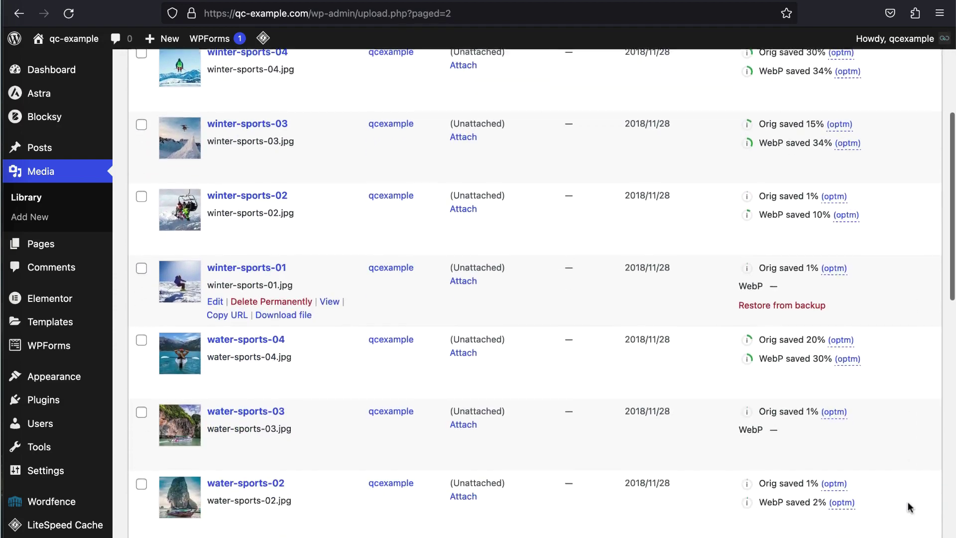
scroll(907, 500, down, 3)
scroll(907, 500, down, 2)
scroll(907, 500, down, 5)
scroll(907, 500, down, 4)
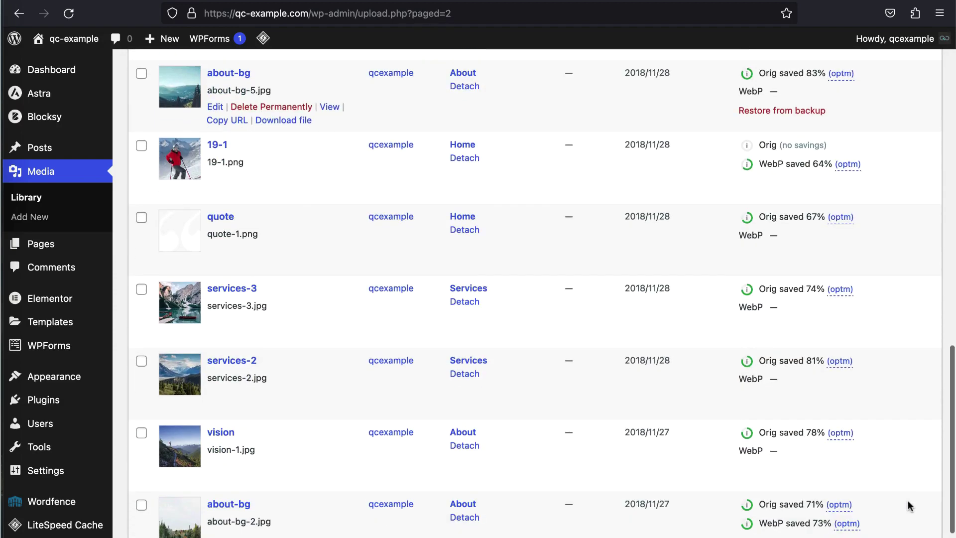
scroll(907, 500, down, 2)
scroll(907, 500, up, 4)
scroll(907, 500, up, 10)
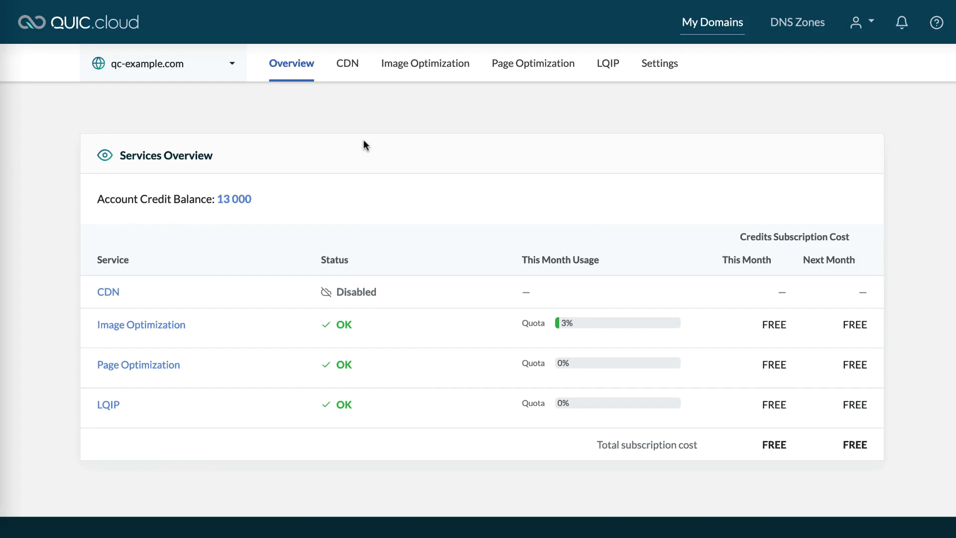
Step: View the domain's Image Optimization results, usage details, and free-tier and monthly subscription options
click(421, 63)
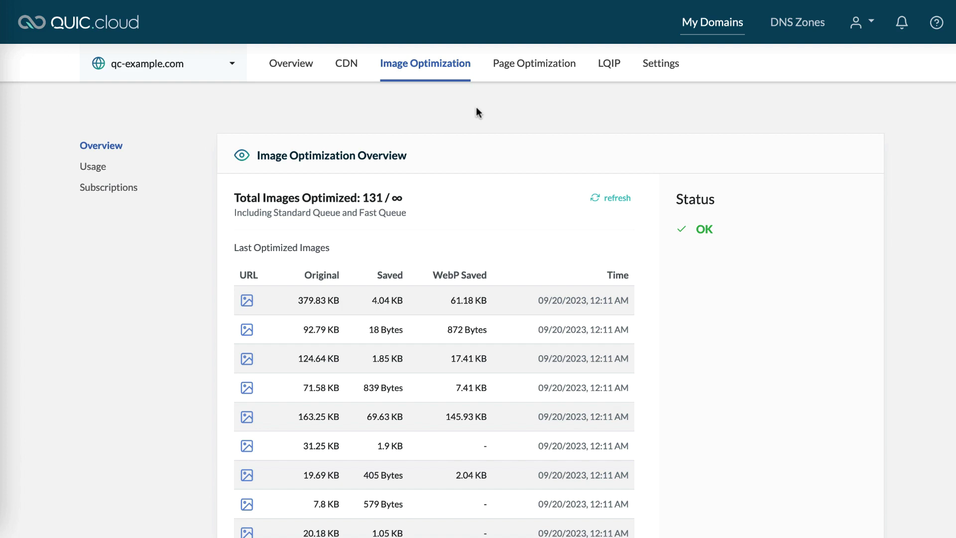
click(101, 170)
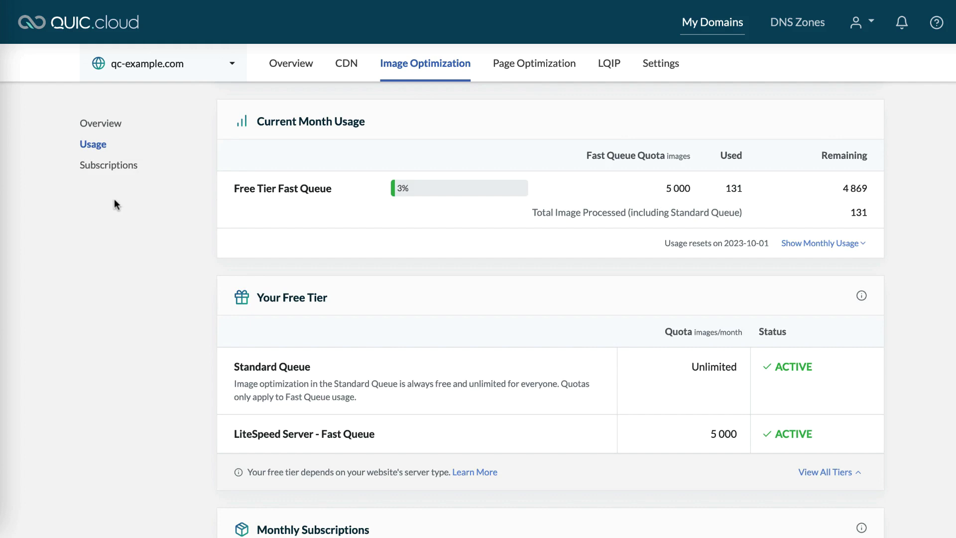
click(102, 171)
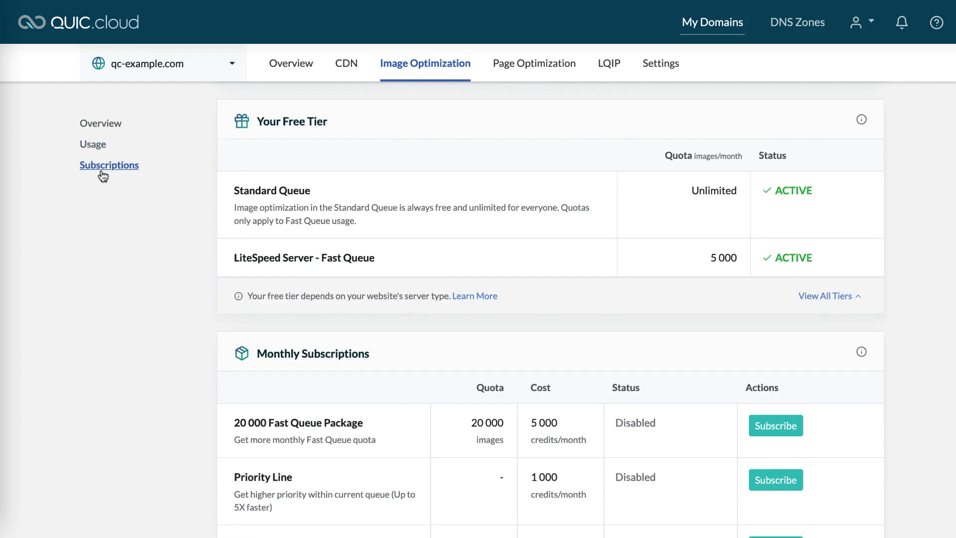